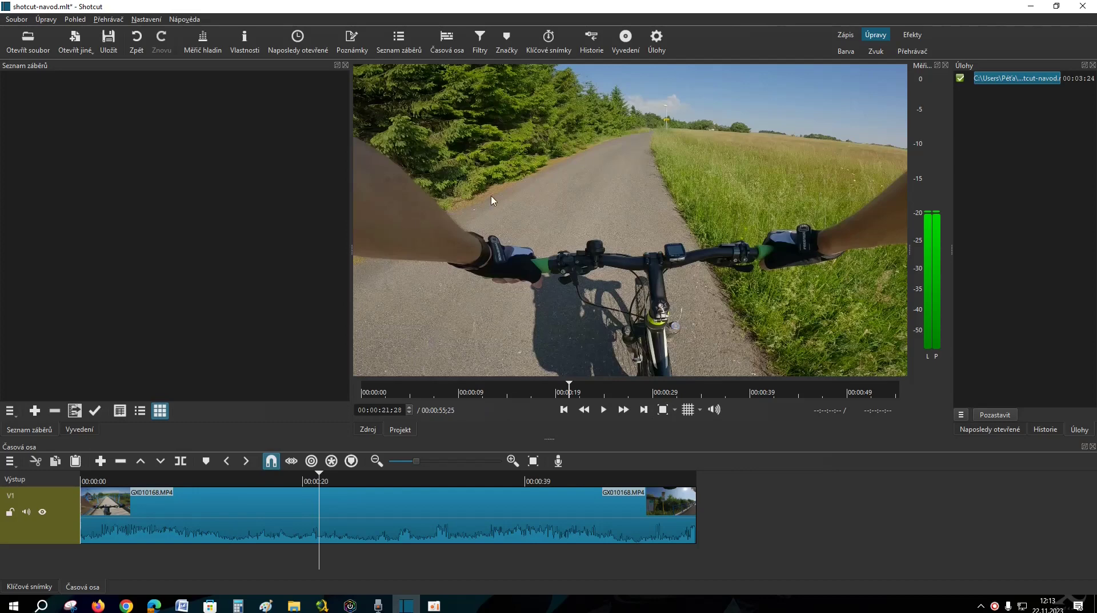
click(744, 392)
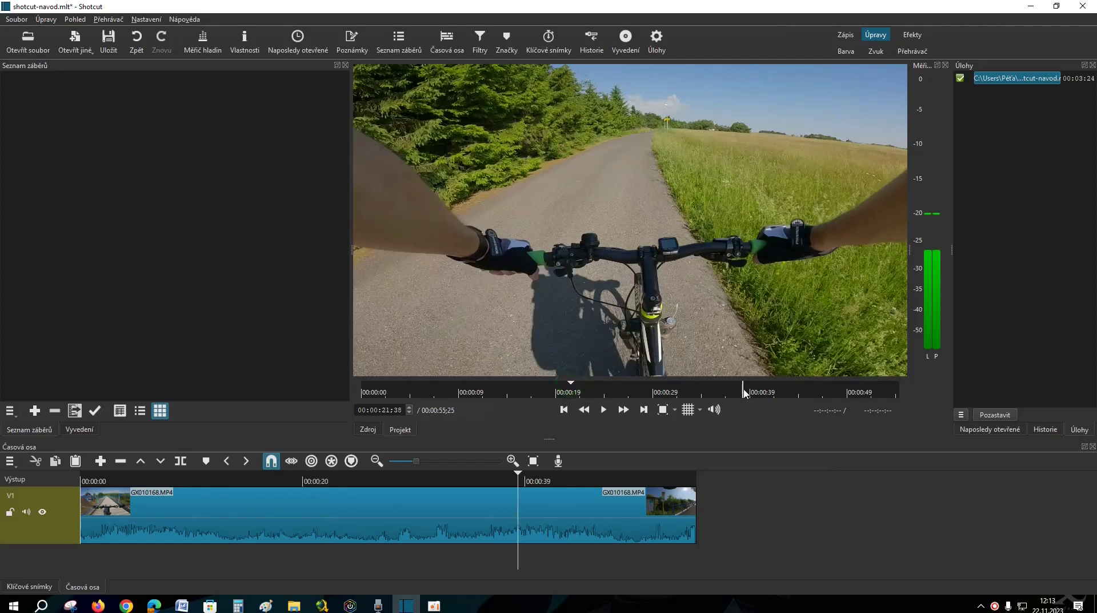
click(650, 392)
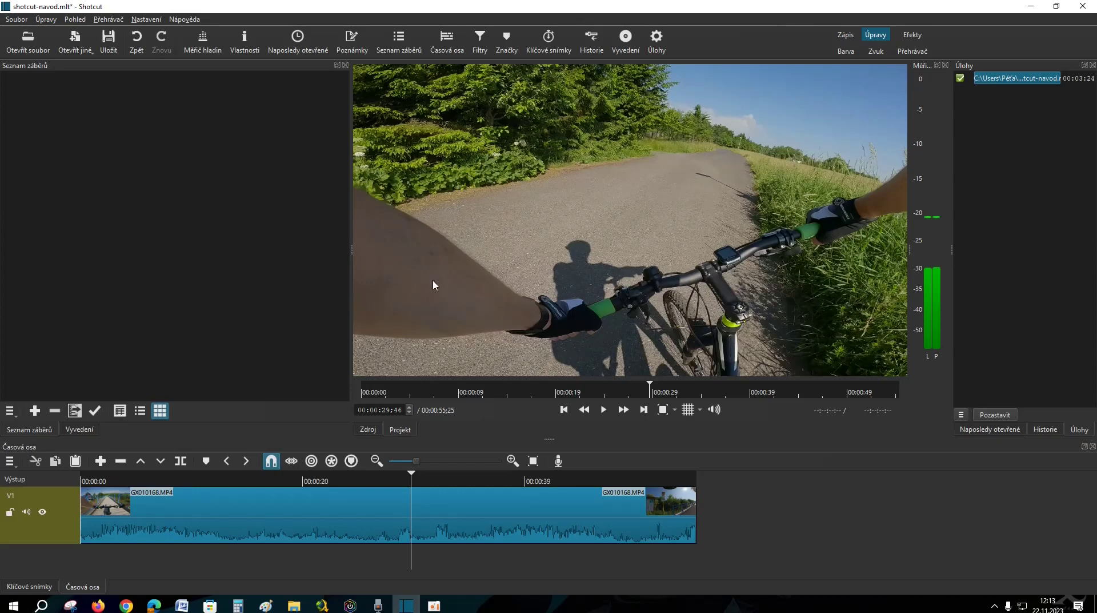
- Open the autovylet.cz-pruhledny logo image for preview and pause its playback
click(28, 41)
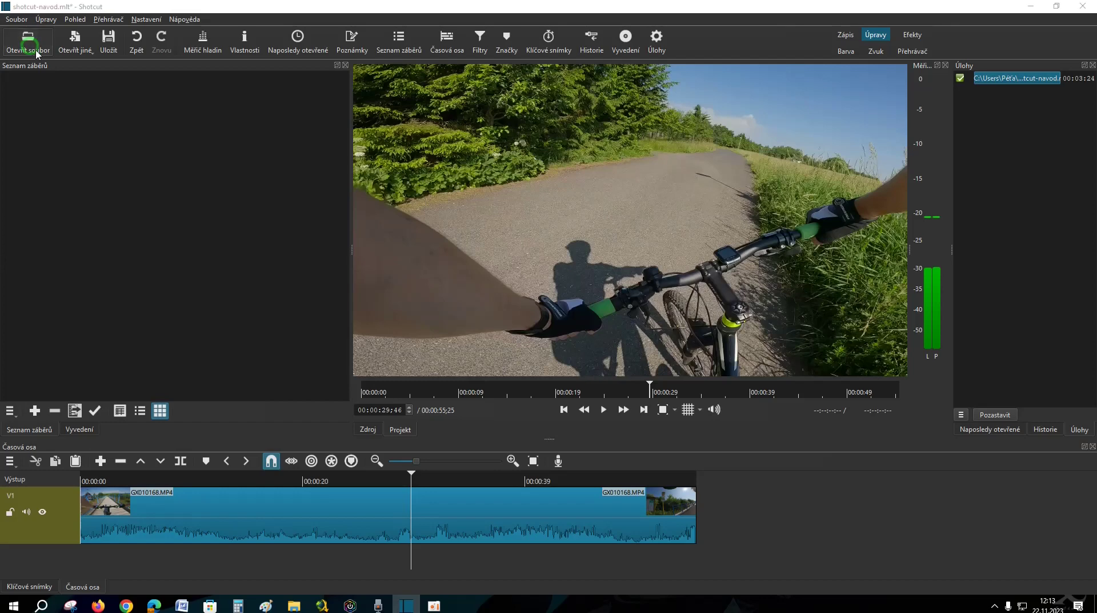
click(196, 123)
click(470, 301)
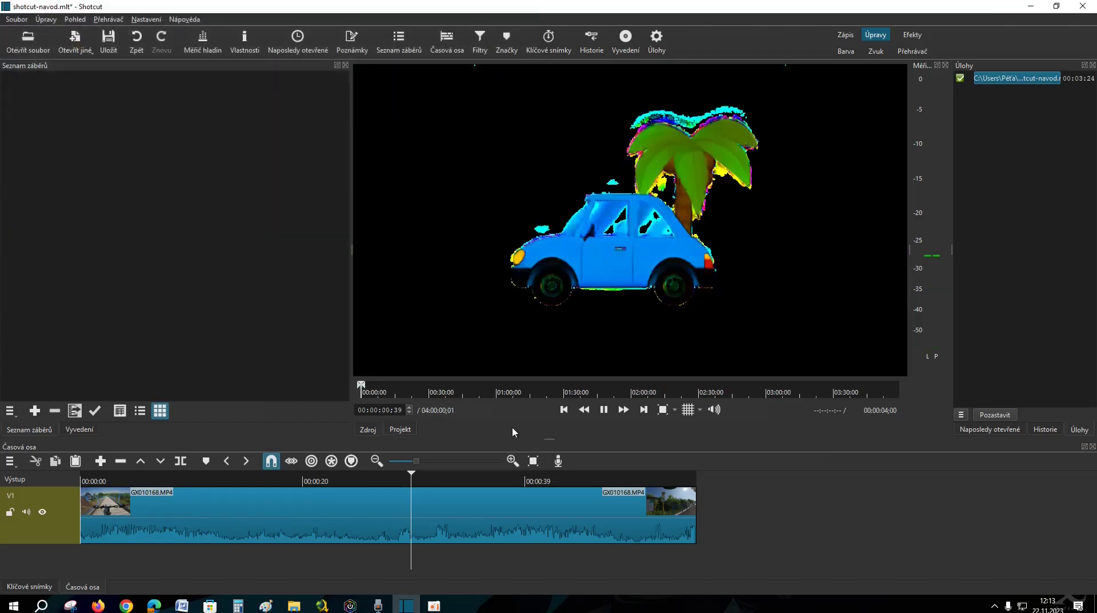
click(604, 409)
- Add a second video track above the track holding the cycling clip
click(101, 554)
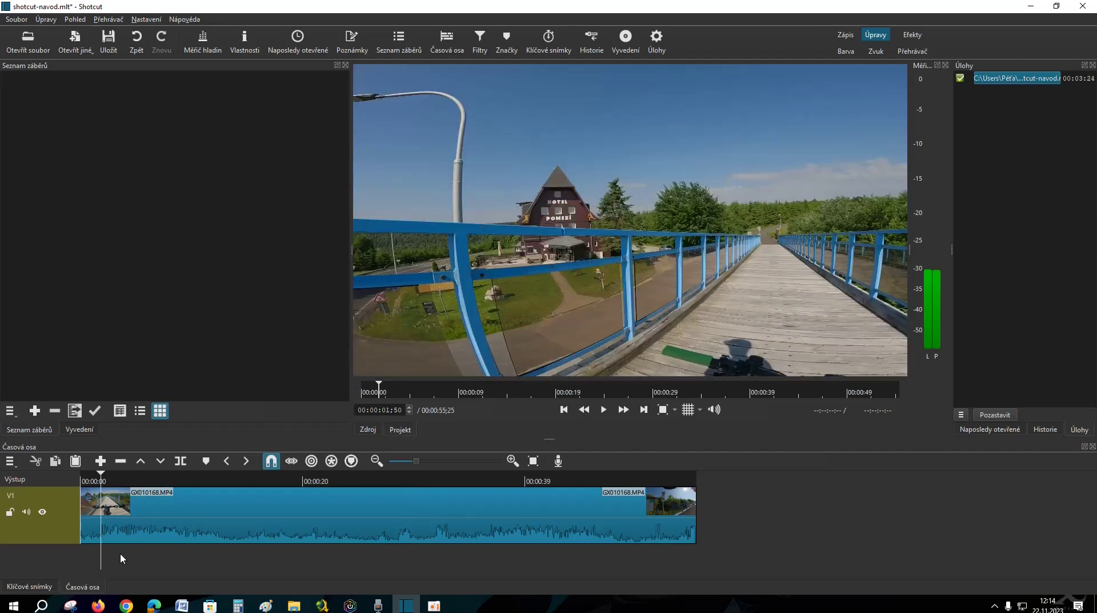
right_click(121, 554)
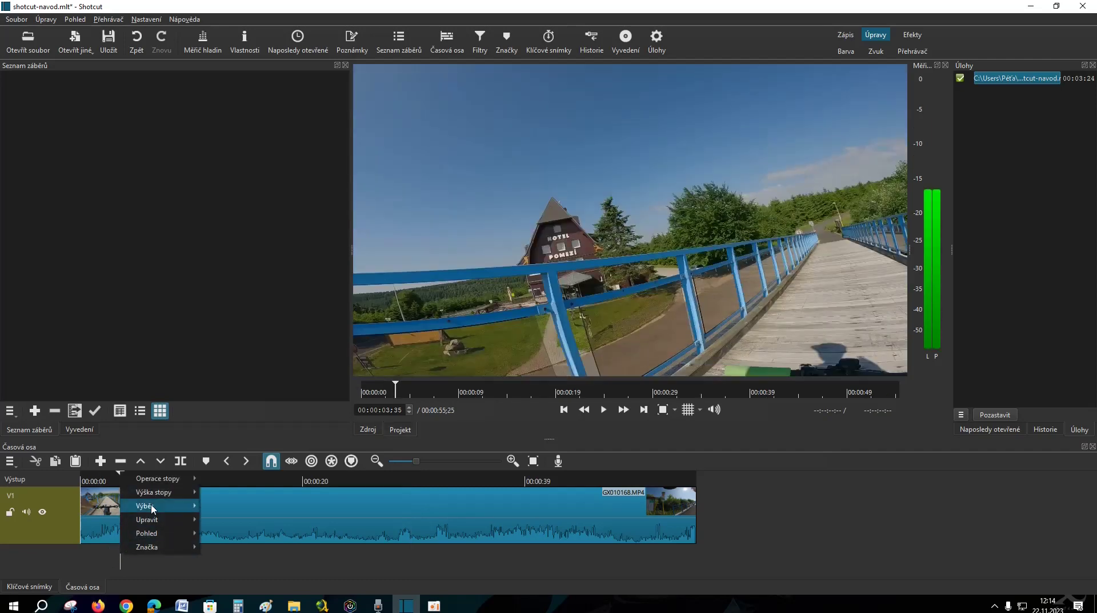
mouse_move(164, 481)
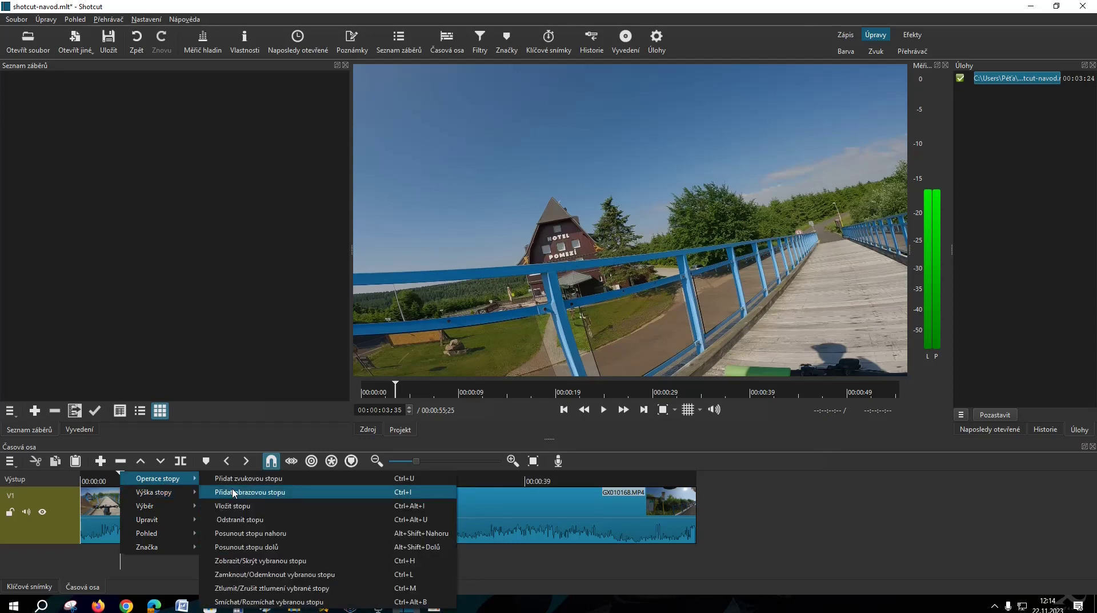
click(232, 492)
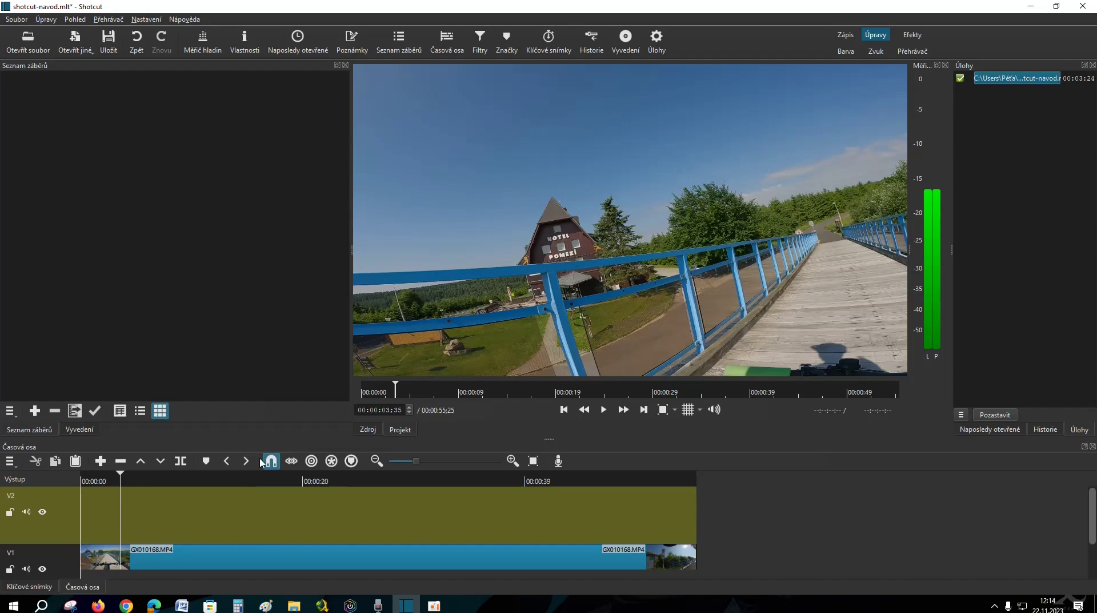
- Open the autovylet.cz-pruhledny image from the shotcut folder and place it at the start of track V2
click(27, 40)
click(177, 114)
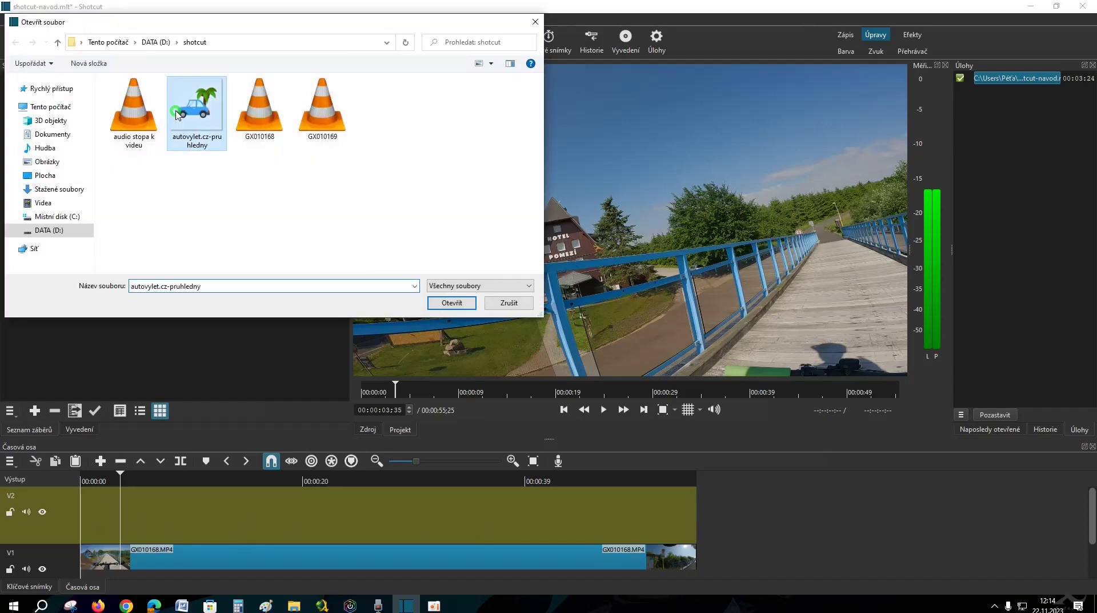
click(451, 303)
drag(623, 227, 87, 520)
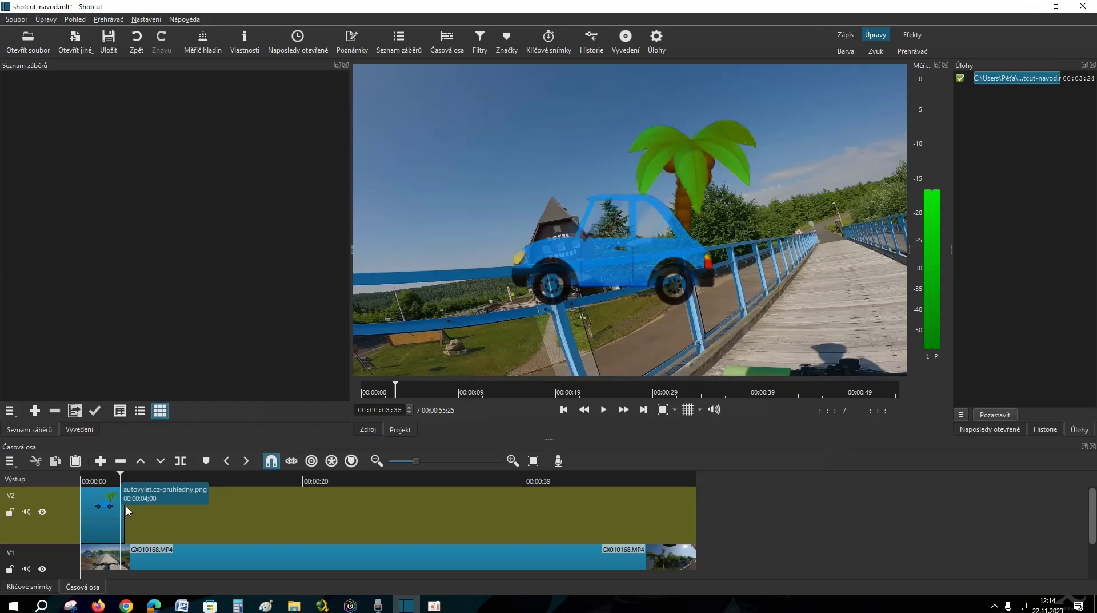
- Extend the logo clip on V2 to the end of the cycling clip and check the overlay along the timeline
click(110, 479)
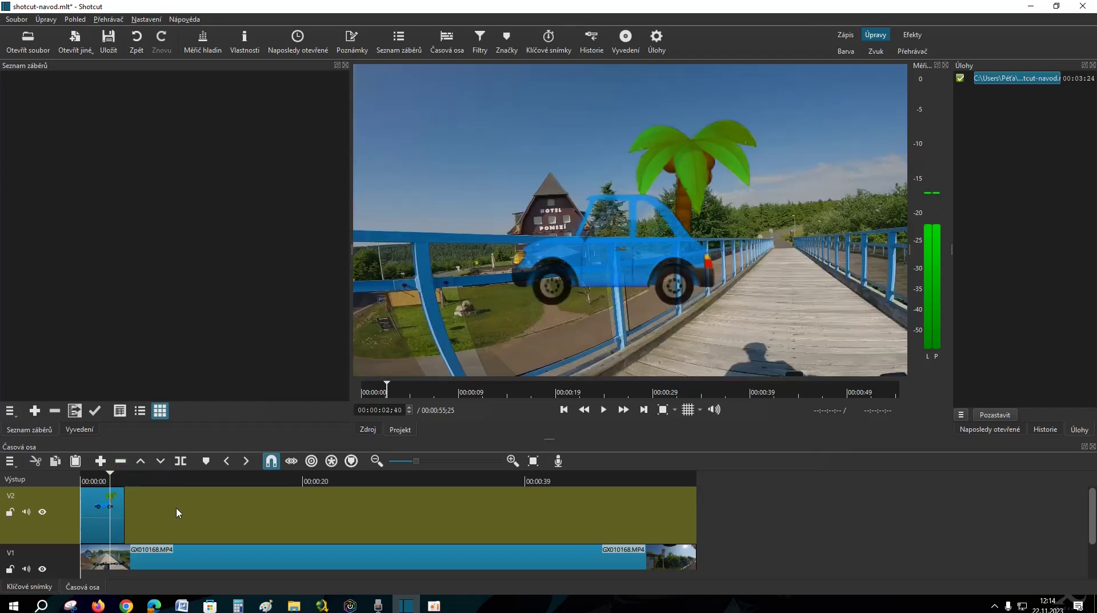
mouse_move(387, 385)
mouse_down()
mouse_move(639, 388)
mouse_move(365, 391)
mouse_move(377, 388)
mouse_up()
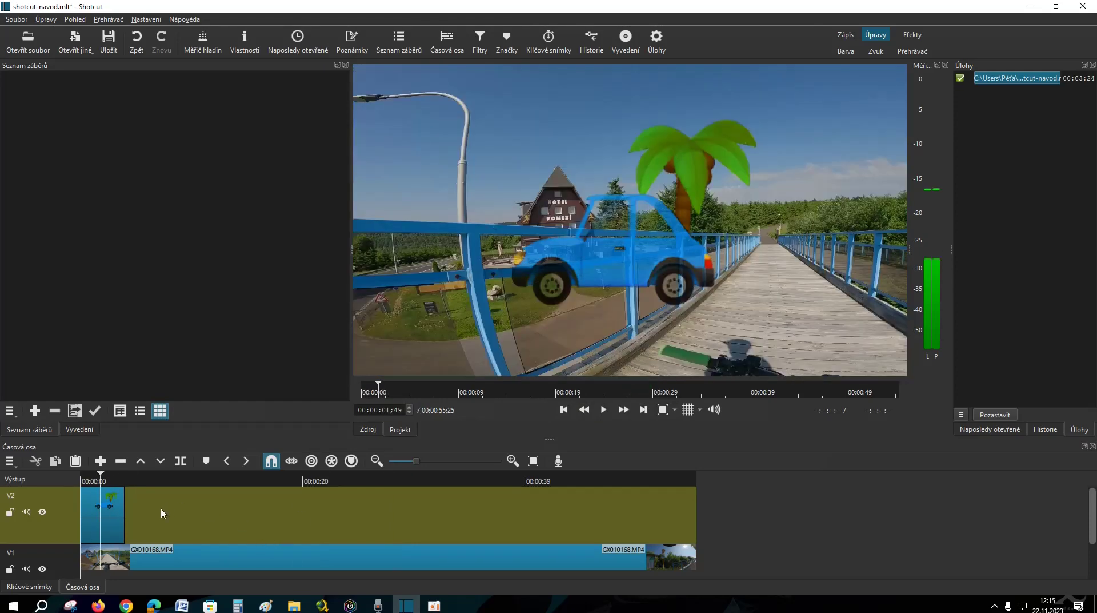
click(122, 519)
drag(122, 518, 699, 518)
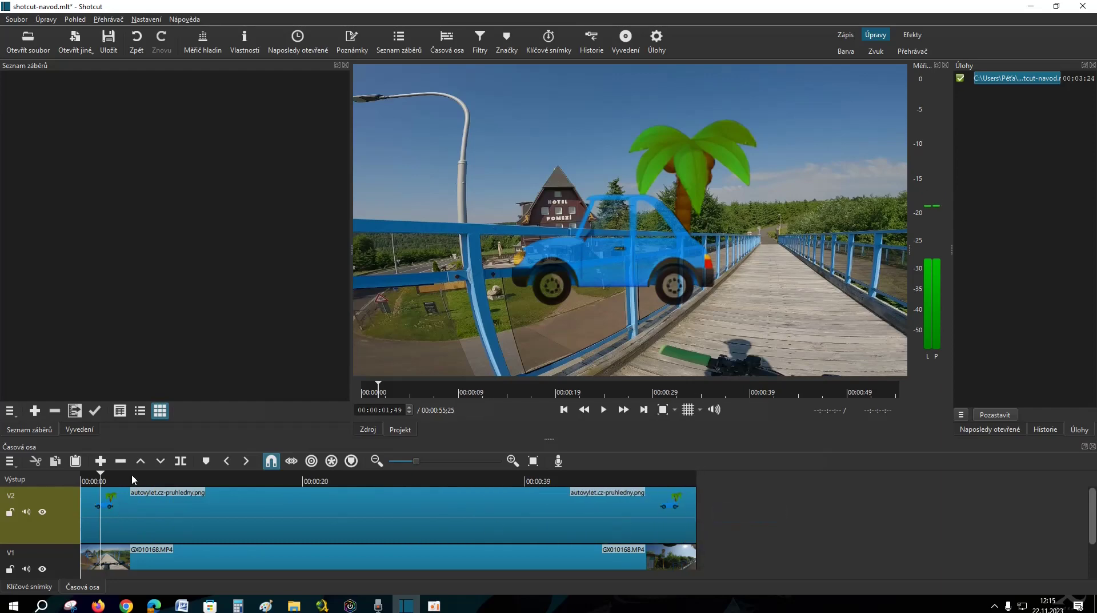
click(418, 474)
drag(170, 481, 99, 479)
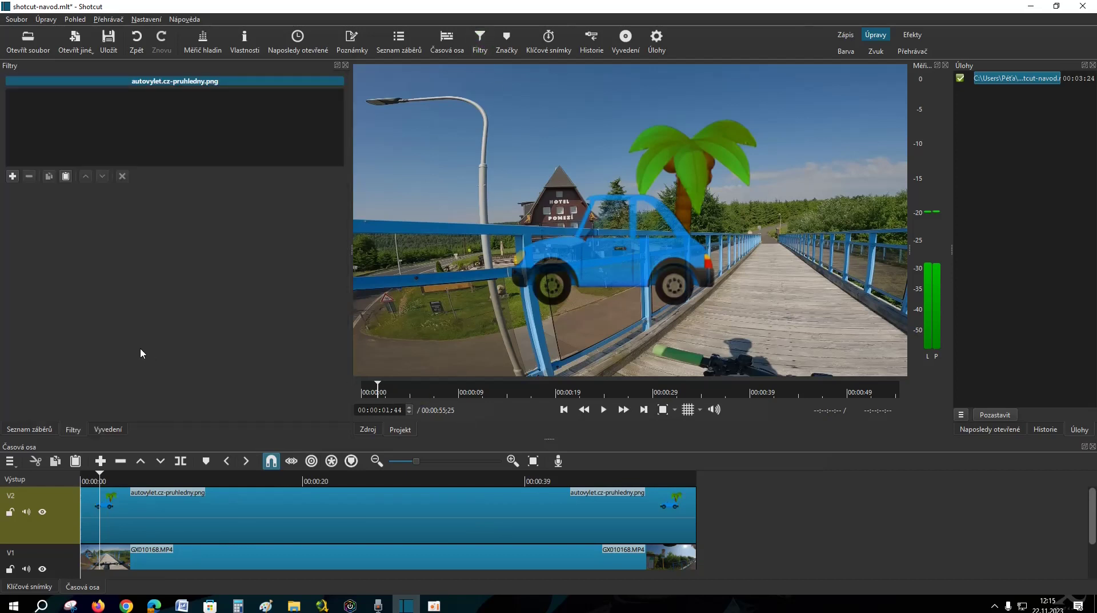
- Find the "Velikost, poloha a otočení" filter by searching for "vel" and apply it to the logo clip
click(12, 175)
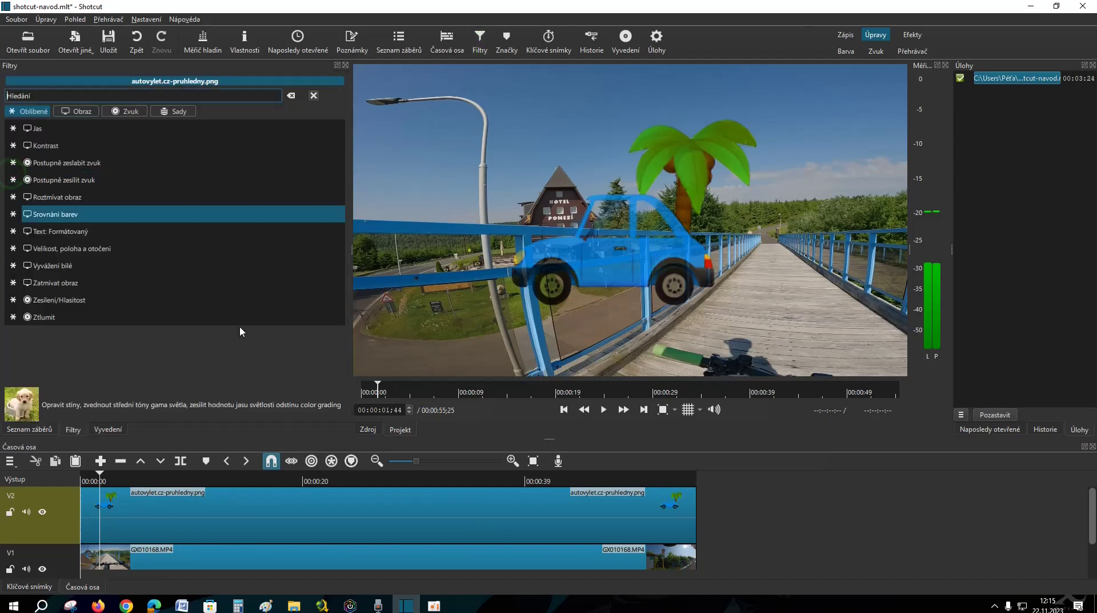
click(161, 95)
text(vel)
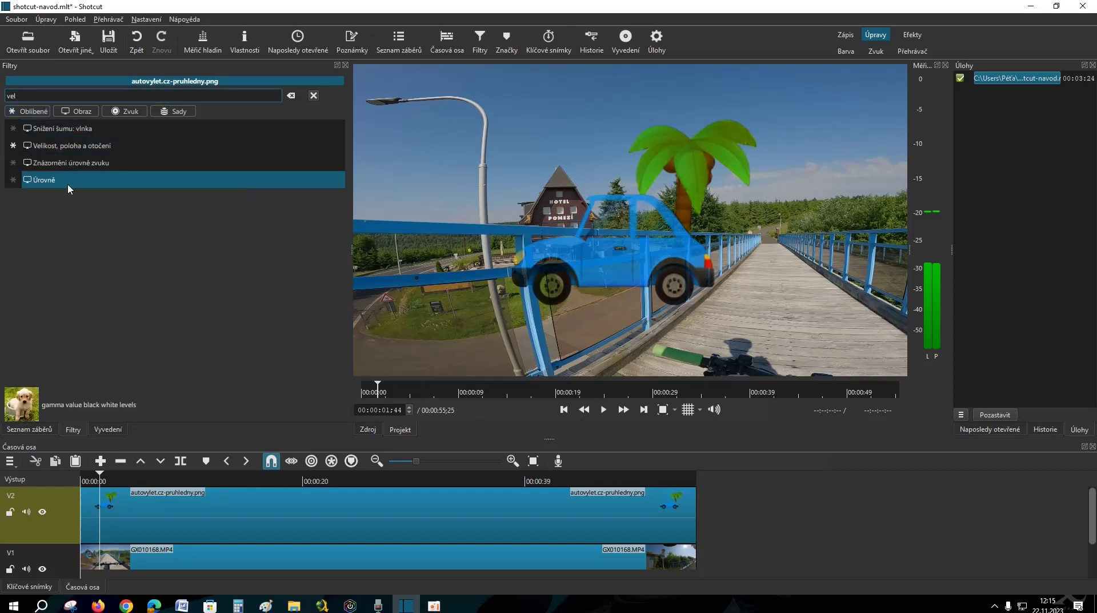
click(96, 149)
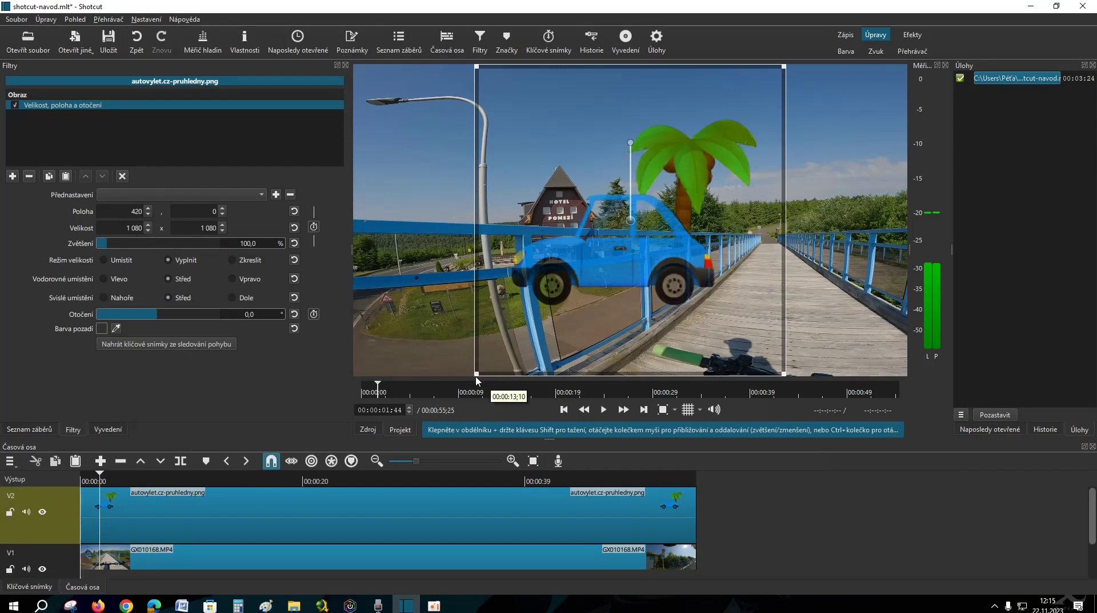
- Shrink the logo to about 189 x 189 near the picture's upper-left corner, at about 36, 26, and preview it across the video
drag(478, 374, 384, 111)
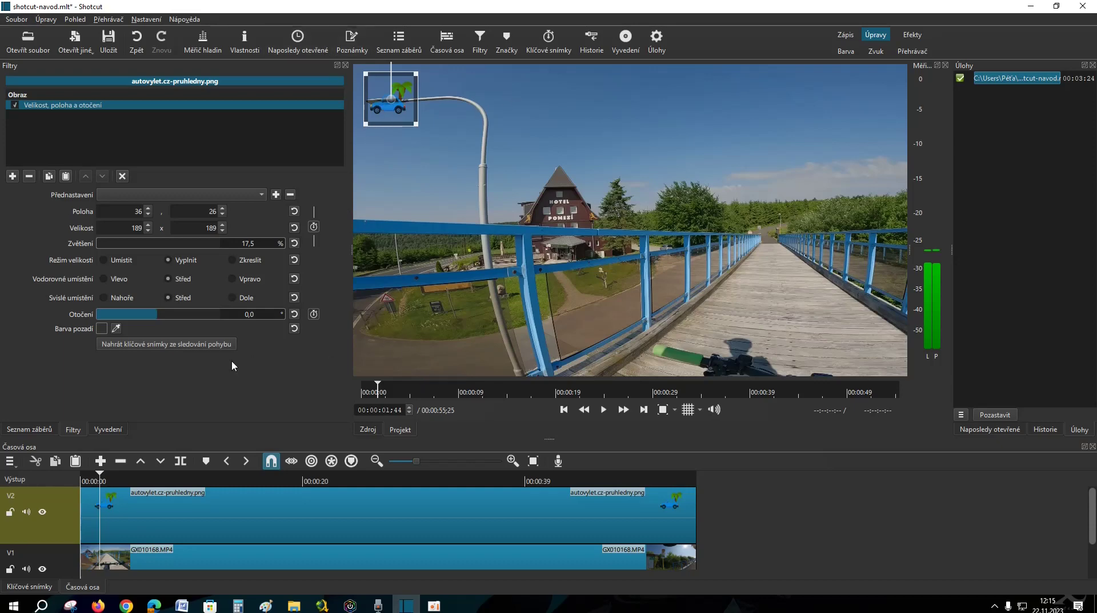
drag(100, 480, 303, 484)
click(418, 477)
click(504, 477)
click(520, 477)
drag(521, 477, 102, 479)
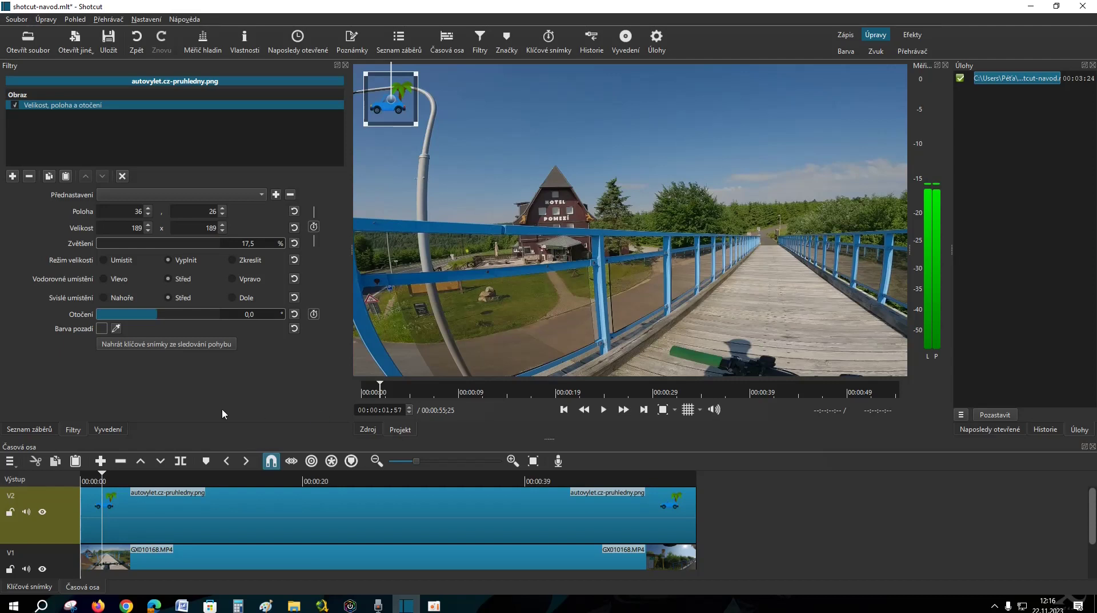
- Export the timeline as an mp4 file named shotcut-navod-logo in the Videa folder
click(626, 40)
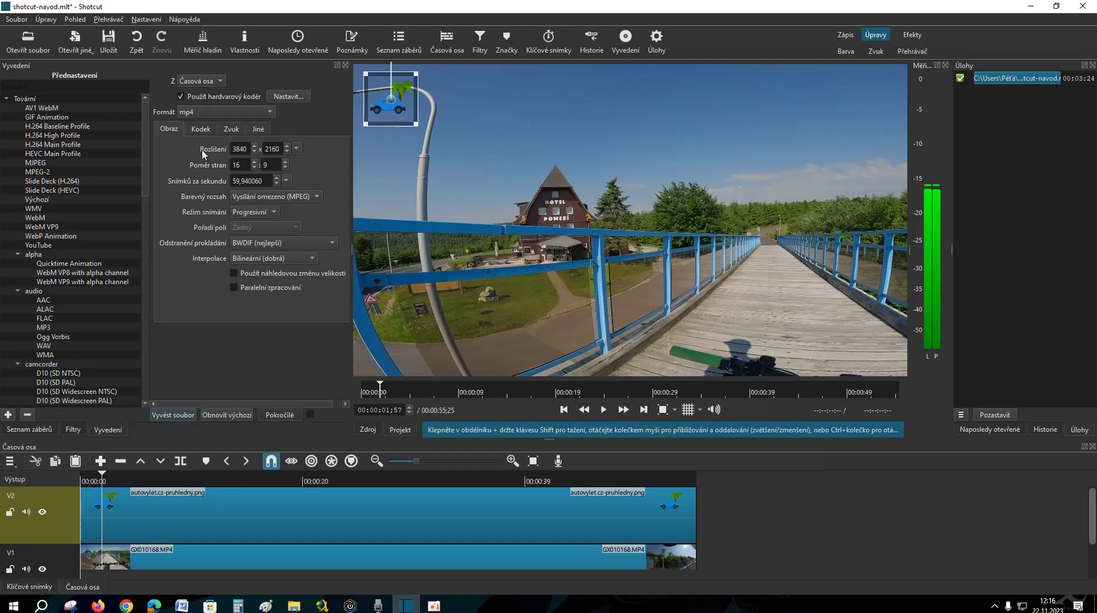
click(179, 413)
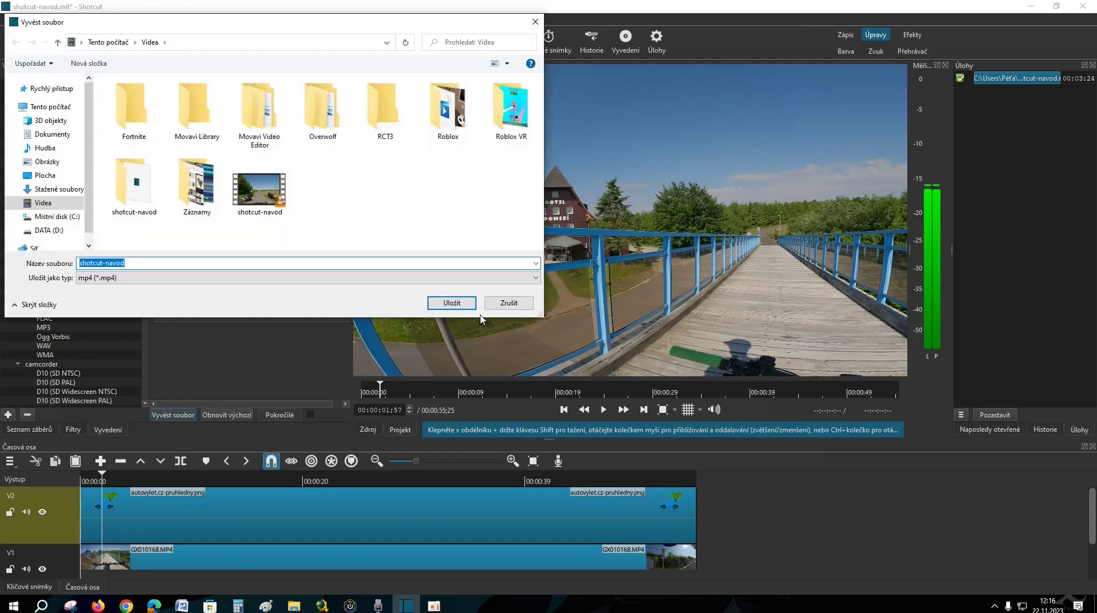
click(158, 266)
text(ogo)
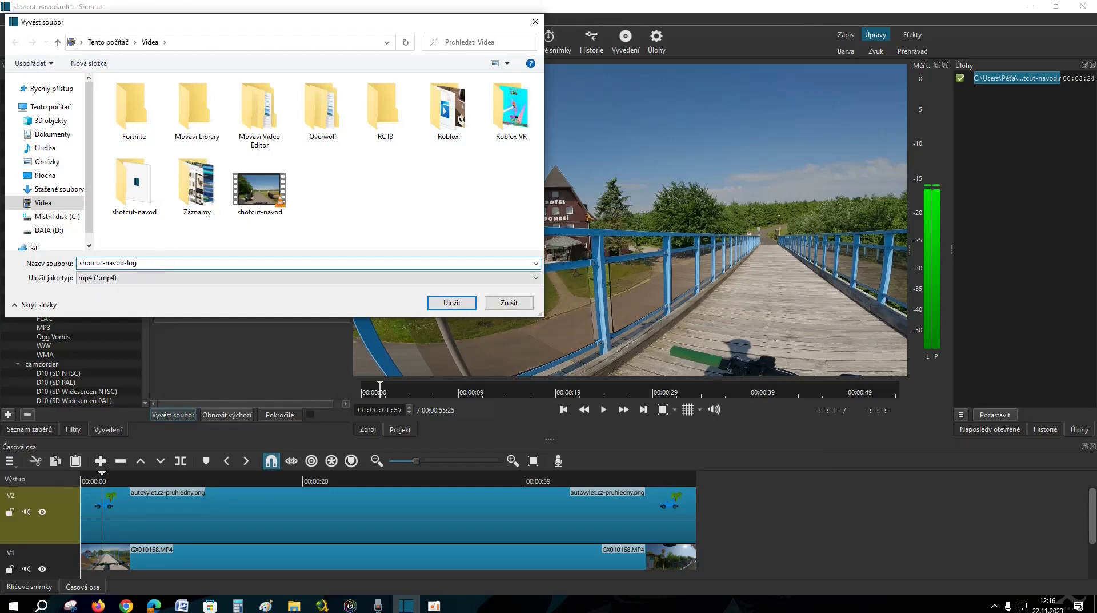
click(451, 302)
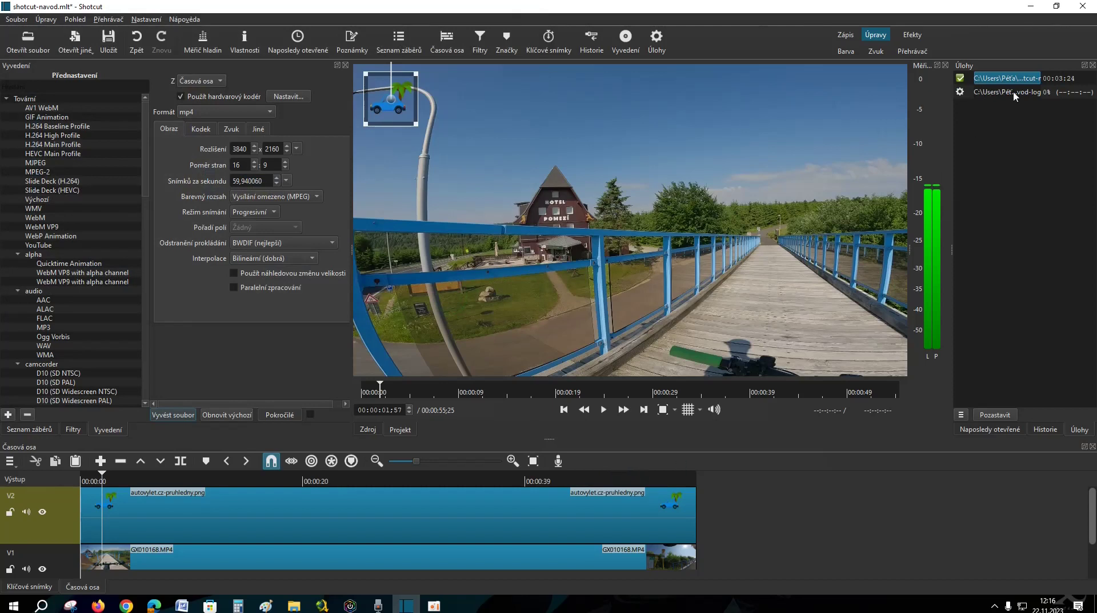